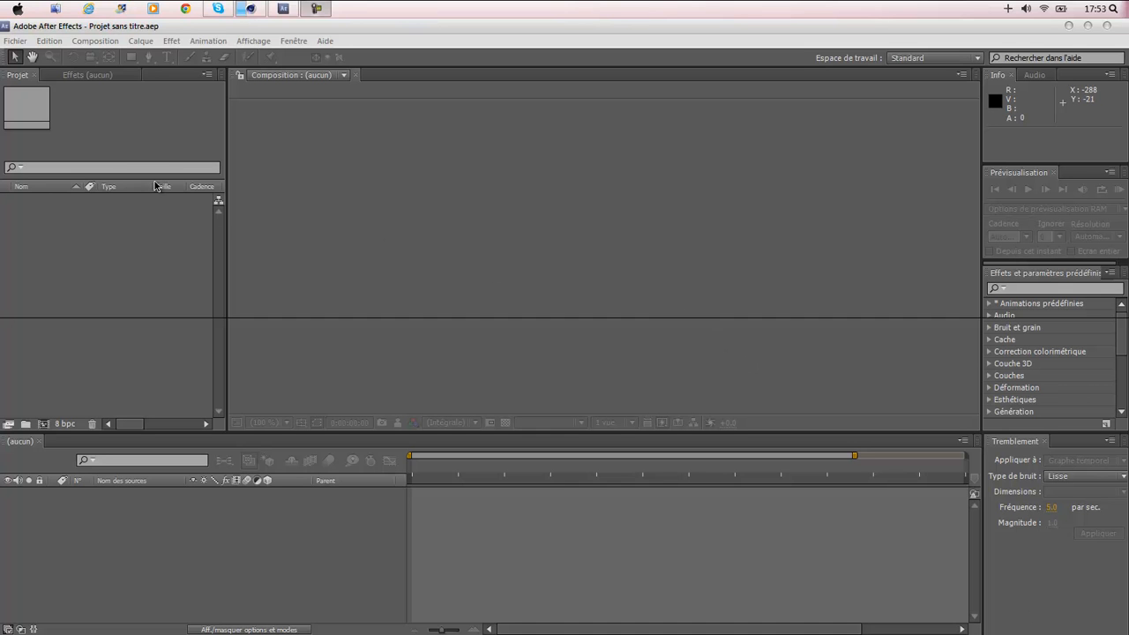
- Create a new composition with the HDTV 1080 25 preset, 1920 x 1080 px, lasting 30 seconds
click(15, 41)
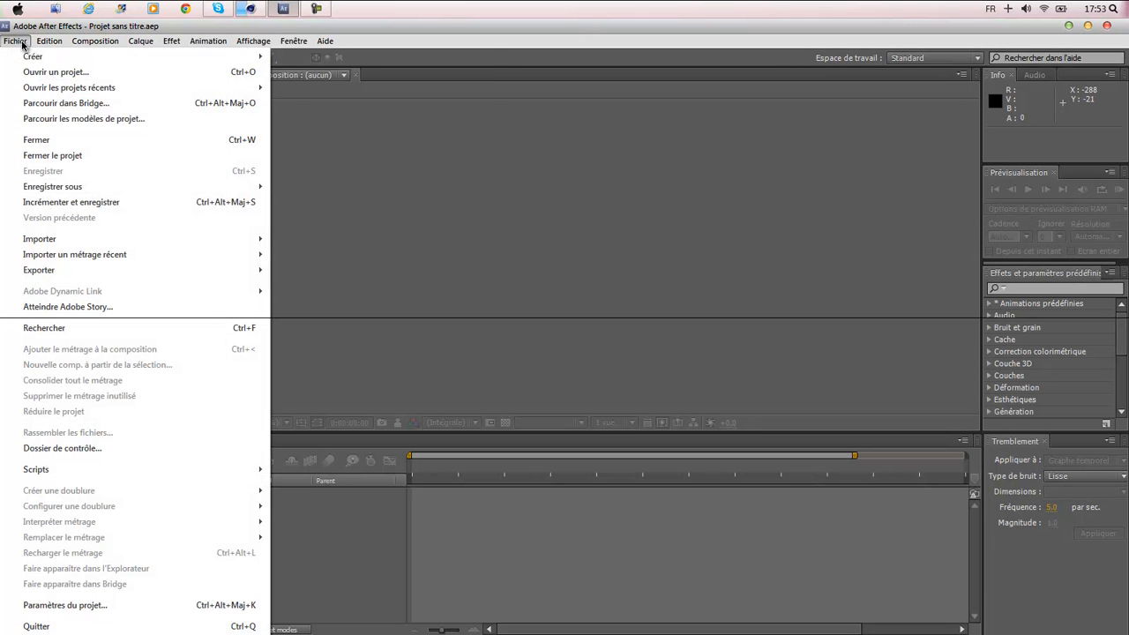
mouse_move(48, 60)
mouse_move(88, 41)
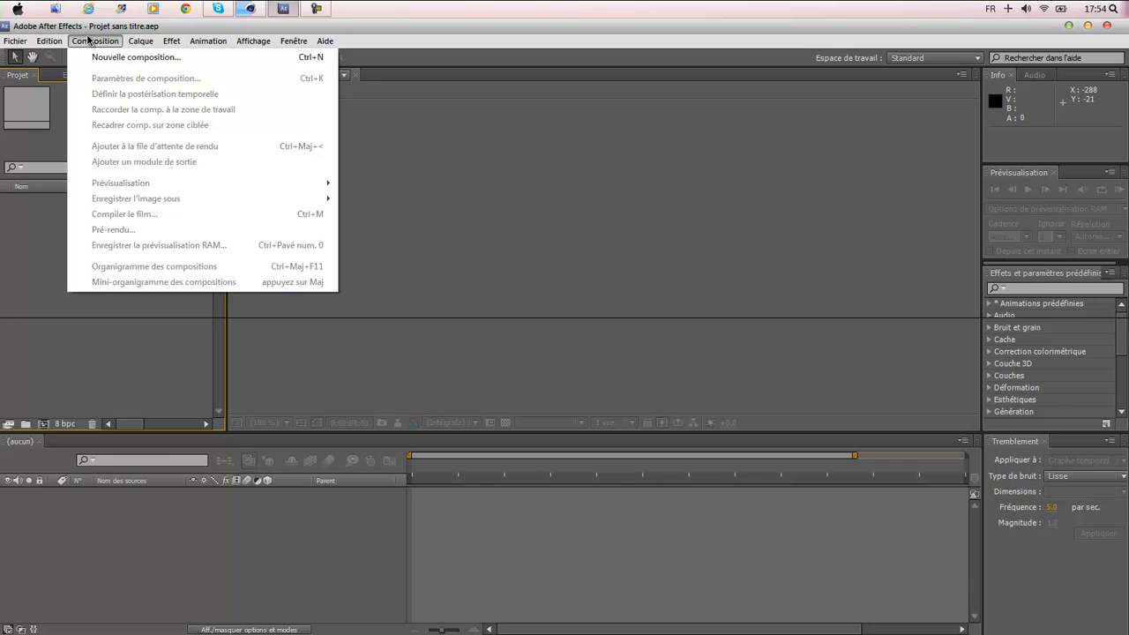
click(132, 57)
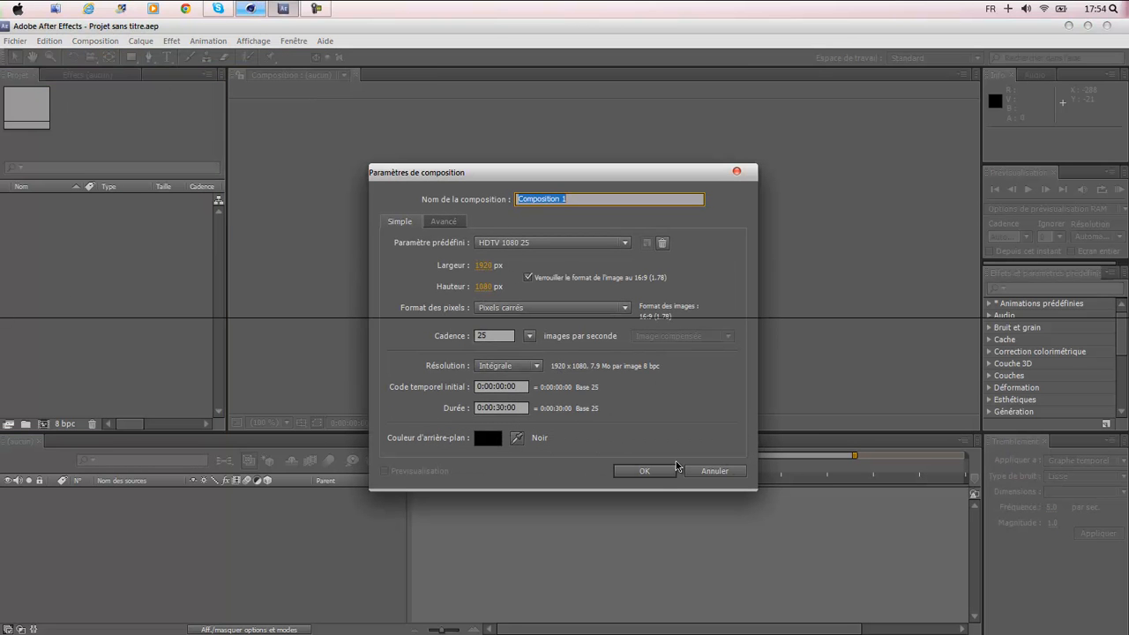
click(645, 471)
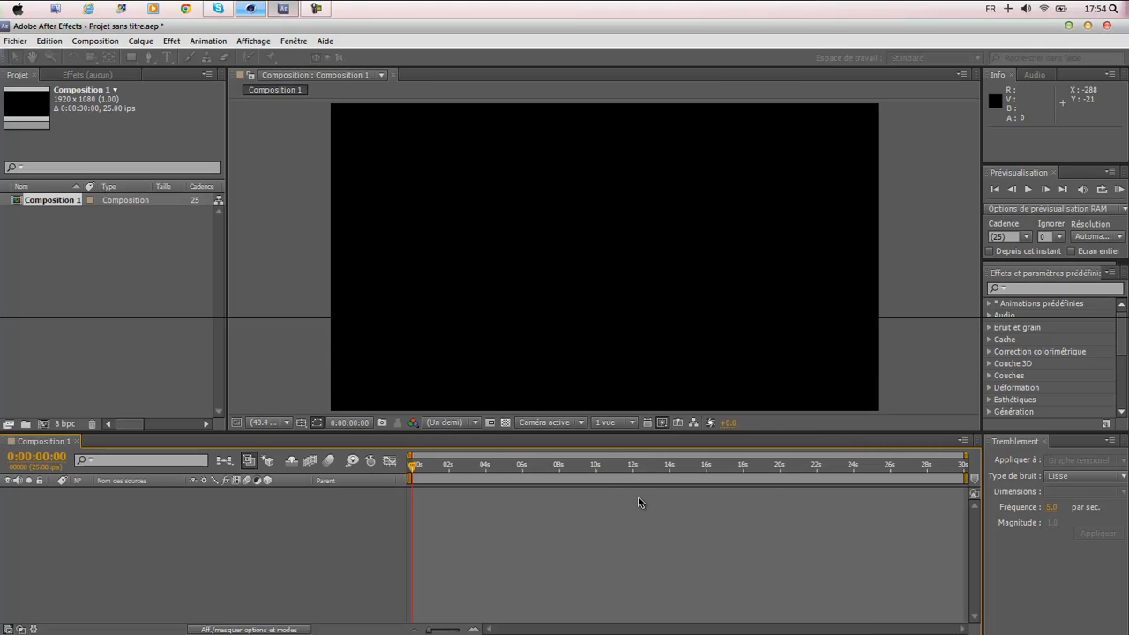
- Import the intro xquiz video from the desktop into the project and add it as a layer in Composition 1
drag(152, 26, 315, 72)
drag(231, 72, 331, 71)
drag(230, 222, 348, 330)
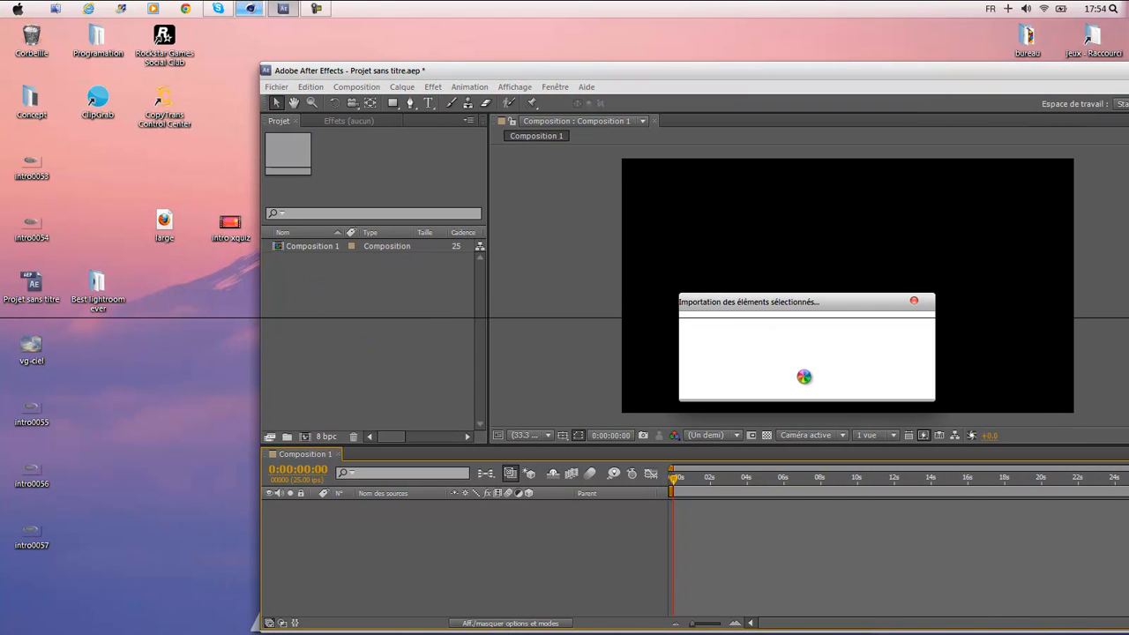
drag(651, 72, 604, 16)
drag(50, 215, 86, 521)
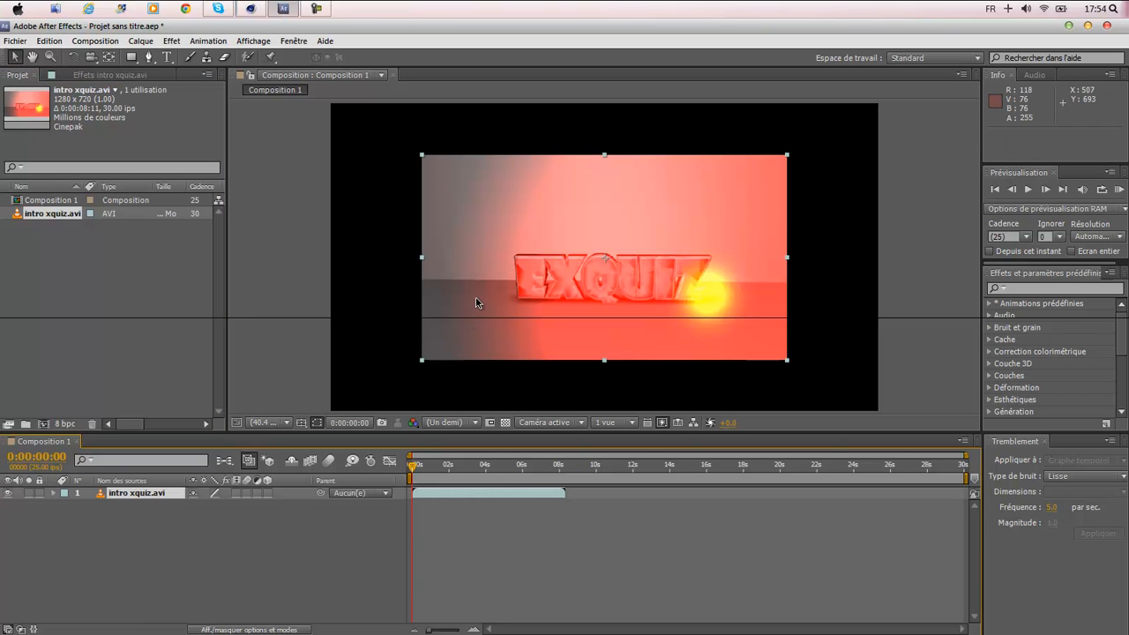
- Scale the intro xquiz.avi layer to about 150% and nudge it to about 957.5, 535 so it fills the composition frame
drag(423, 158, 333, 109)
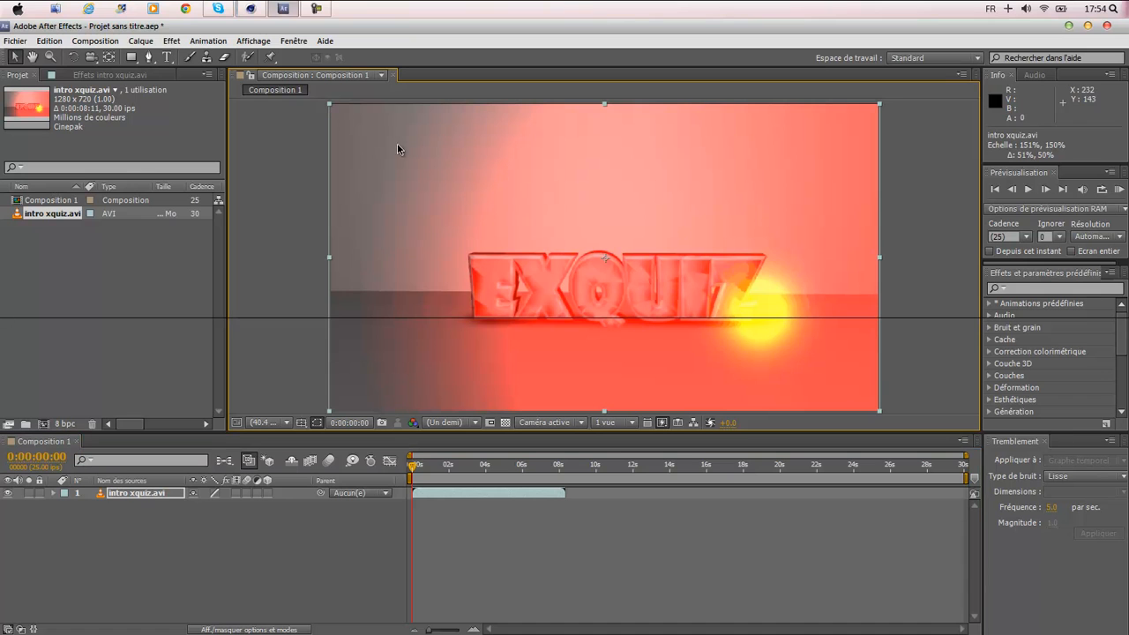
drag(604, 411, 604, 412)
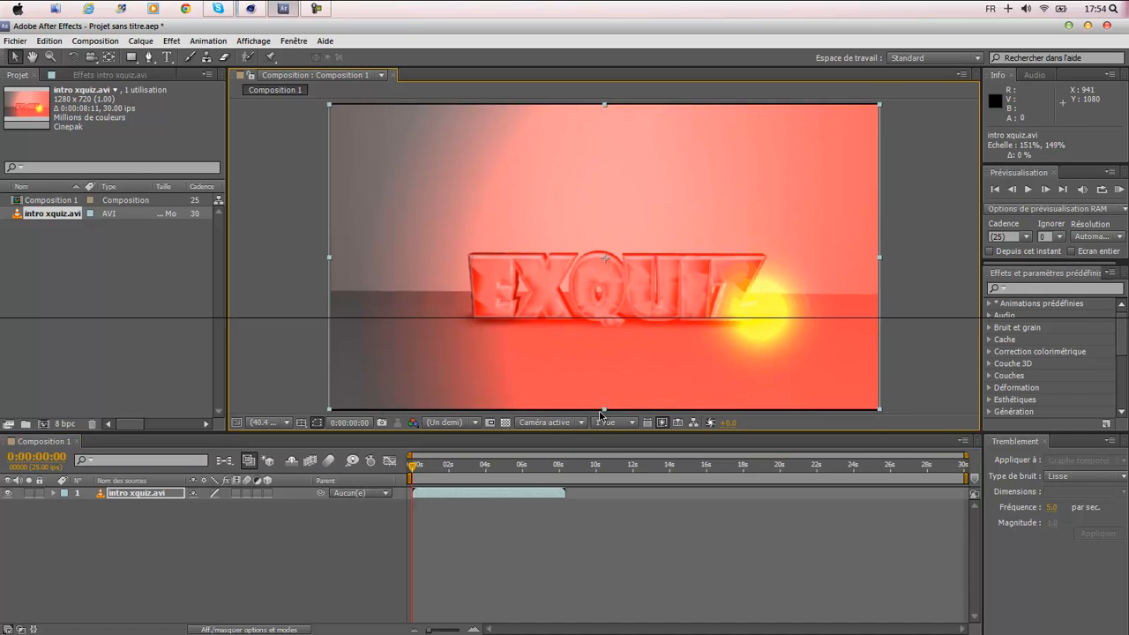
drag(327, 255, 329, 259)
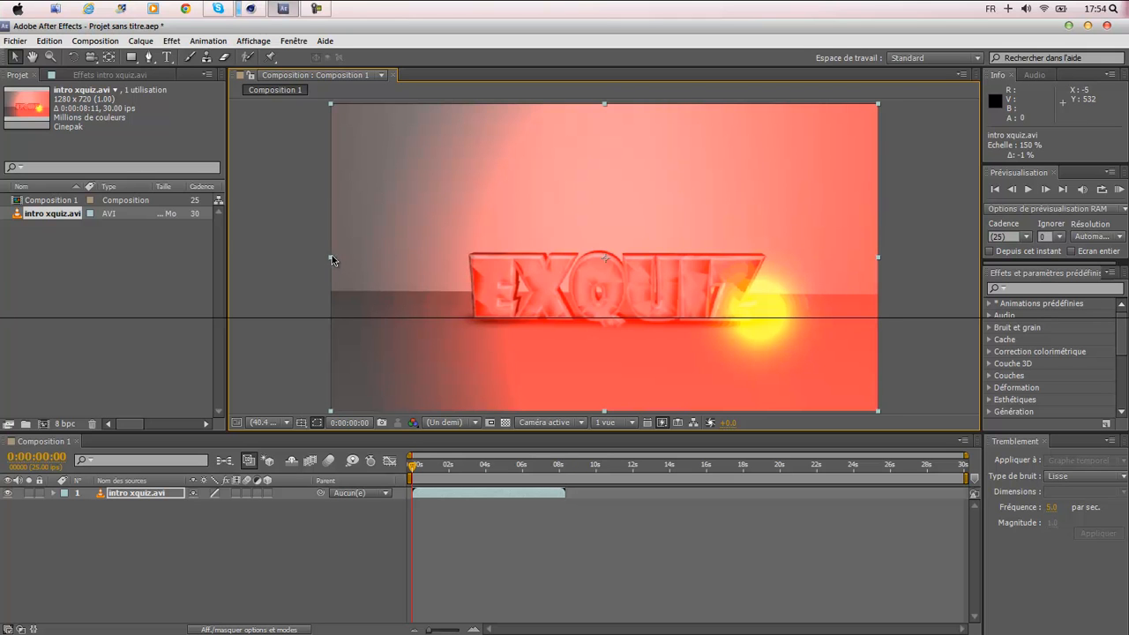
drag(876, 258, 878, 255)
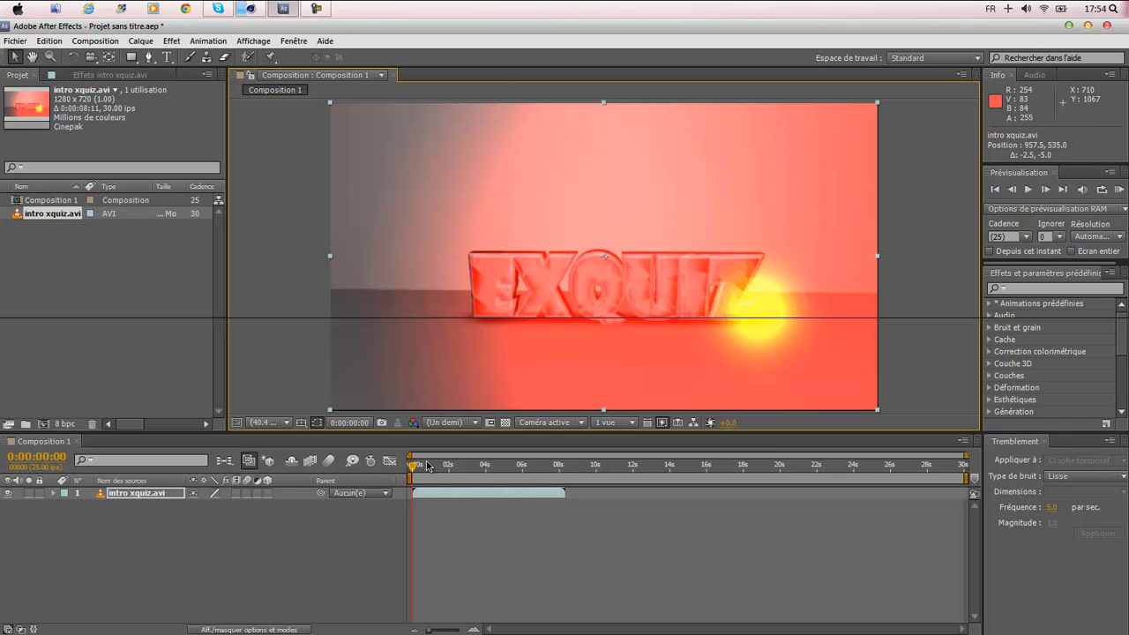
- Add a Position keyframe to the intro xquiz.avi layer at 0:00:01:20
drag(413, 467, 447, 464)
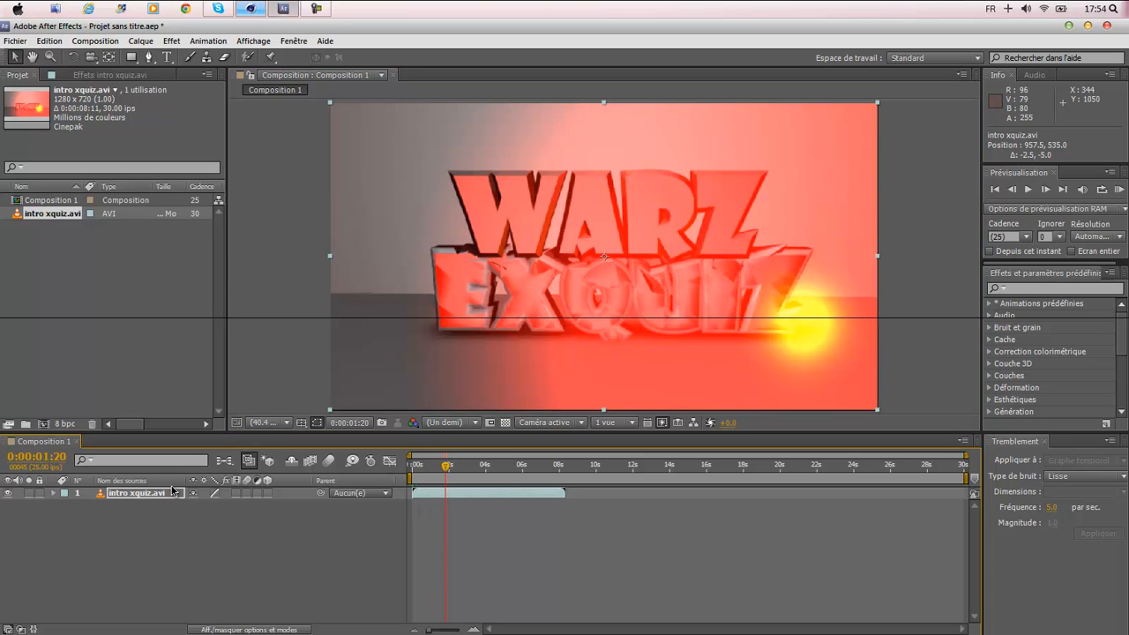
click(100, 495)
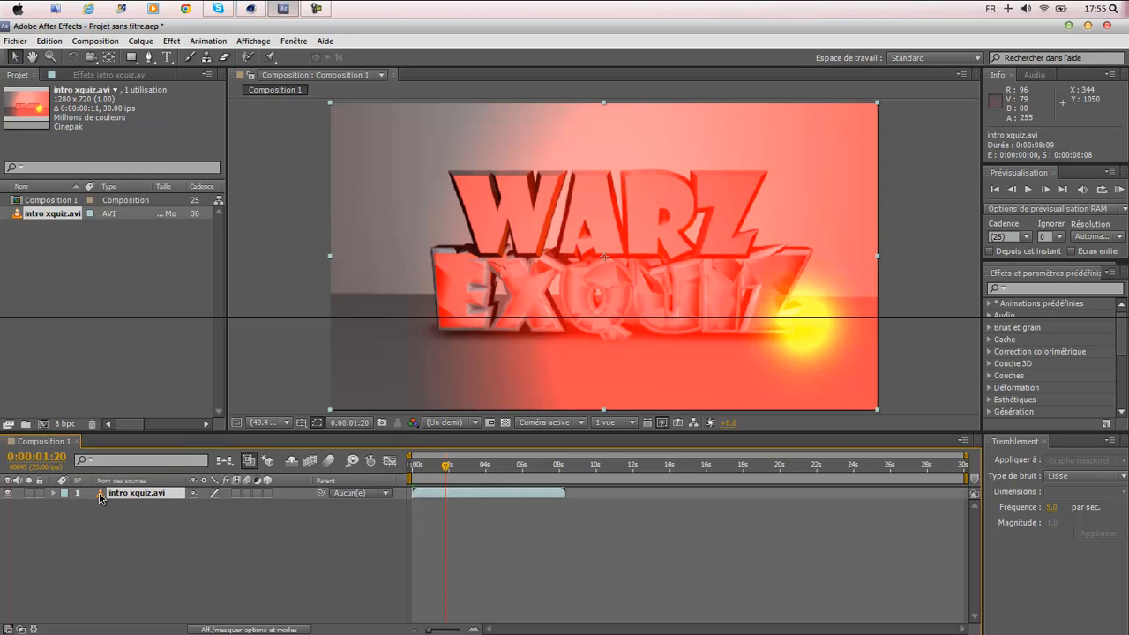
key(p)
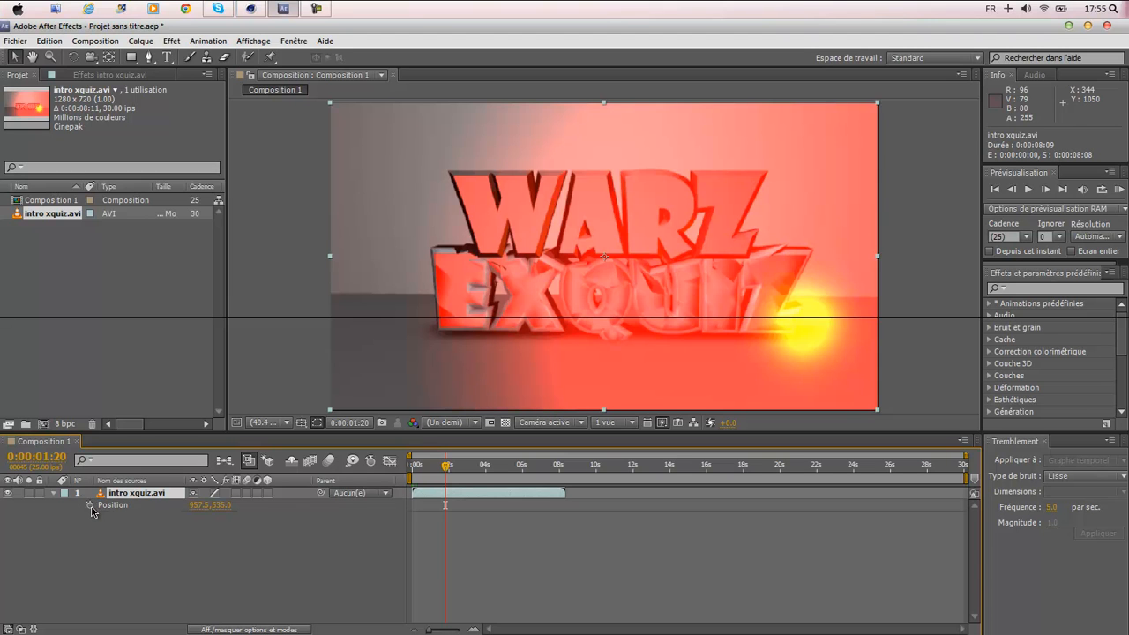
click(89, 505)
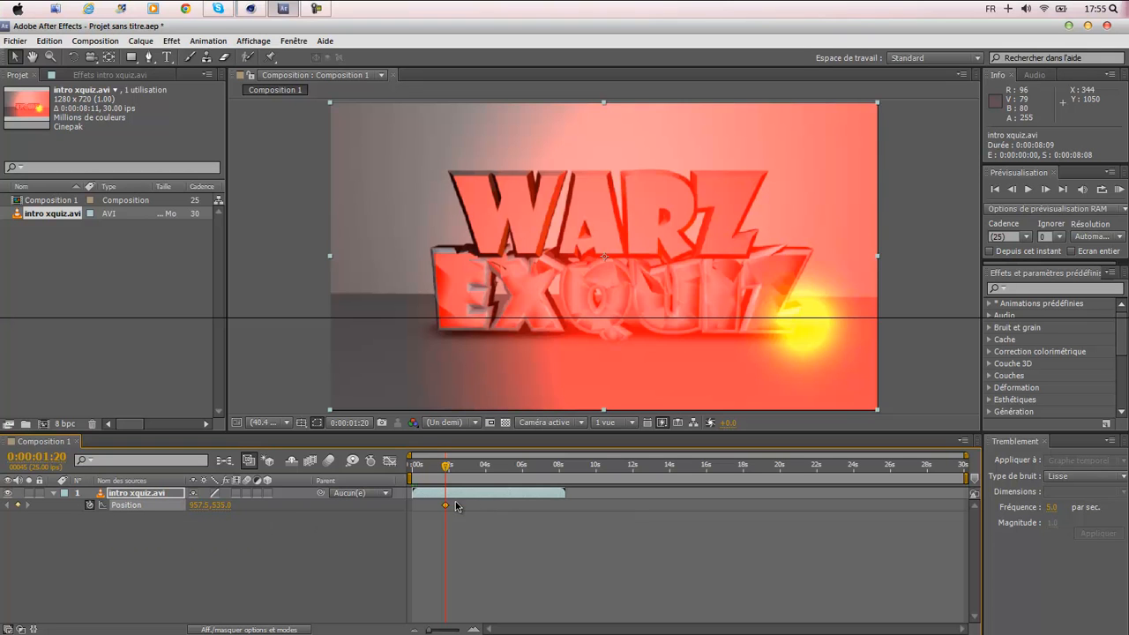
- Add a second Position keyframe at 0:00:06:06, then return to 0:00:01:18 and select both Position keyframes
mouse_move(445, 508)
drag(446, 468, 527, 465)
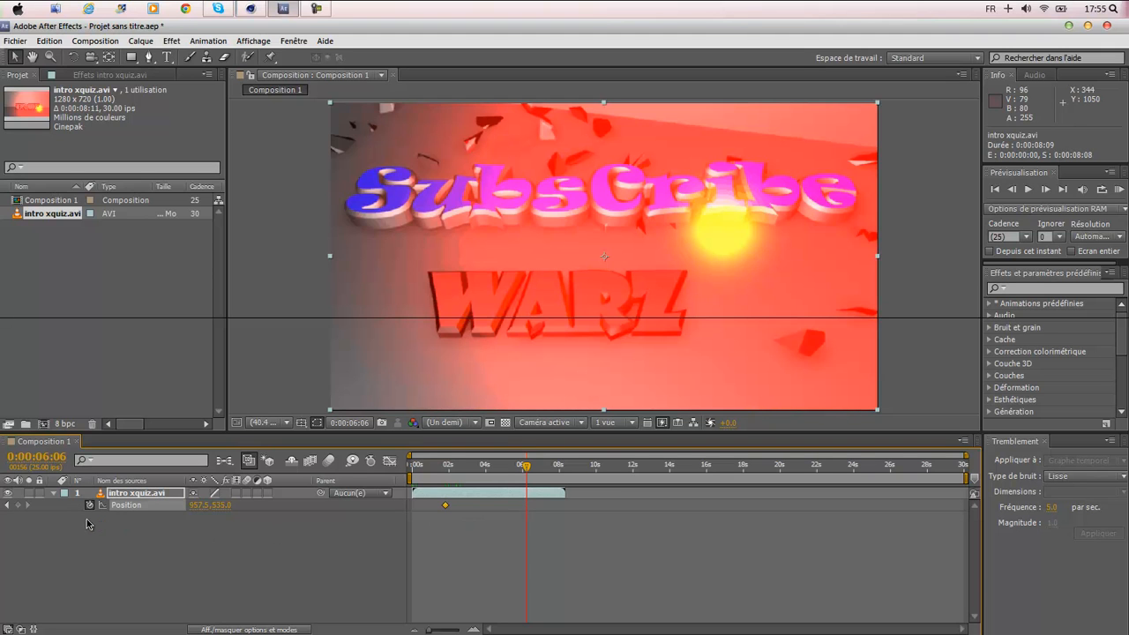
click(18, 506)
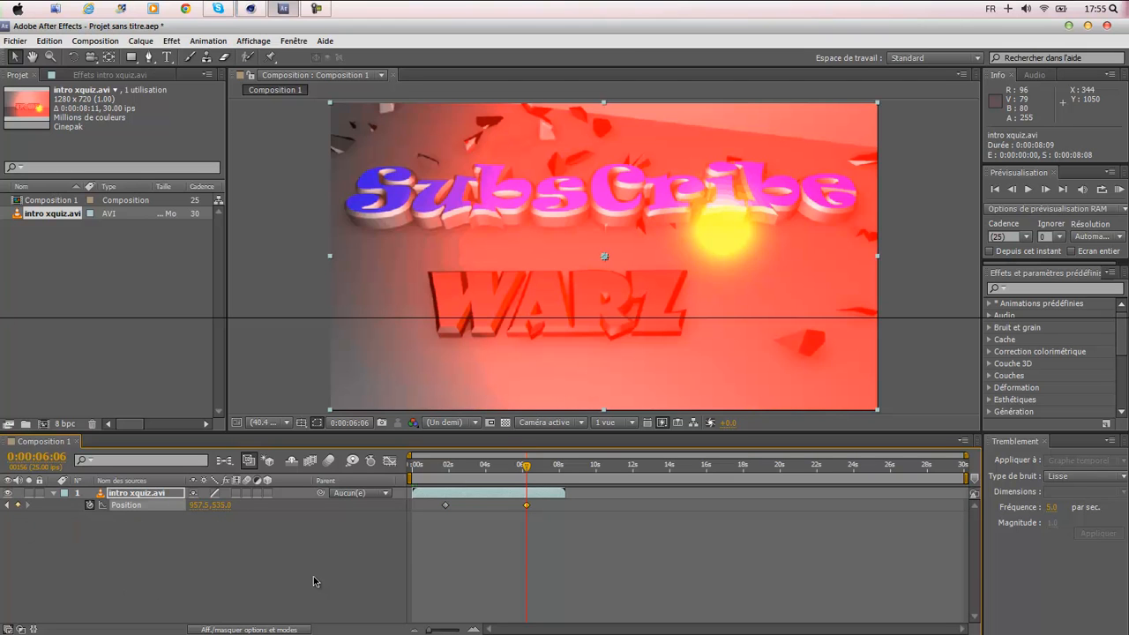
drag(529, 472, 432, 508)
click(440, 509)
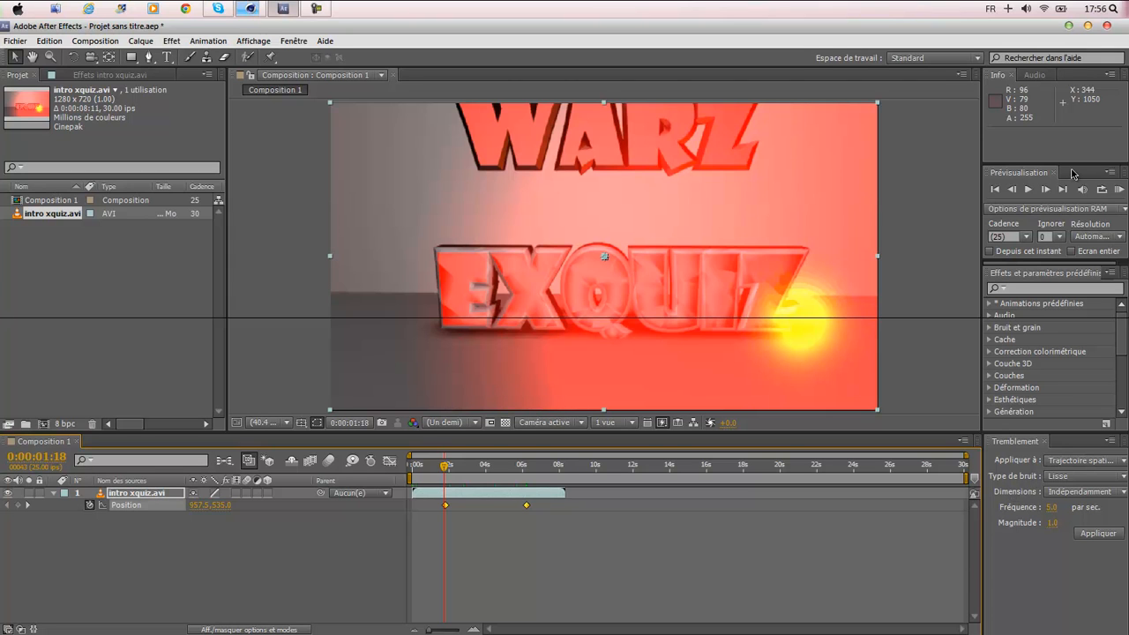
- Hide the Tremblement (Wiggler) panel and show it again
click(294, 41)
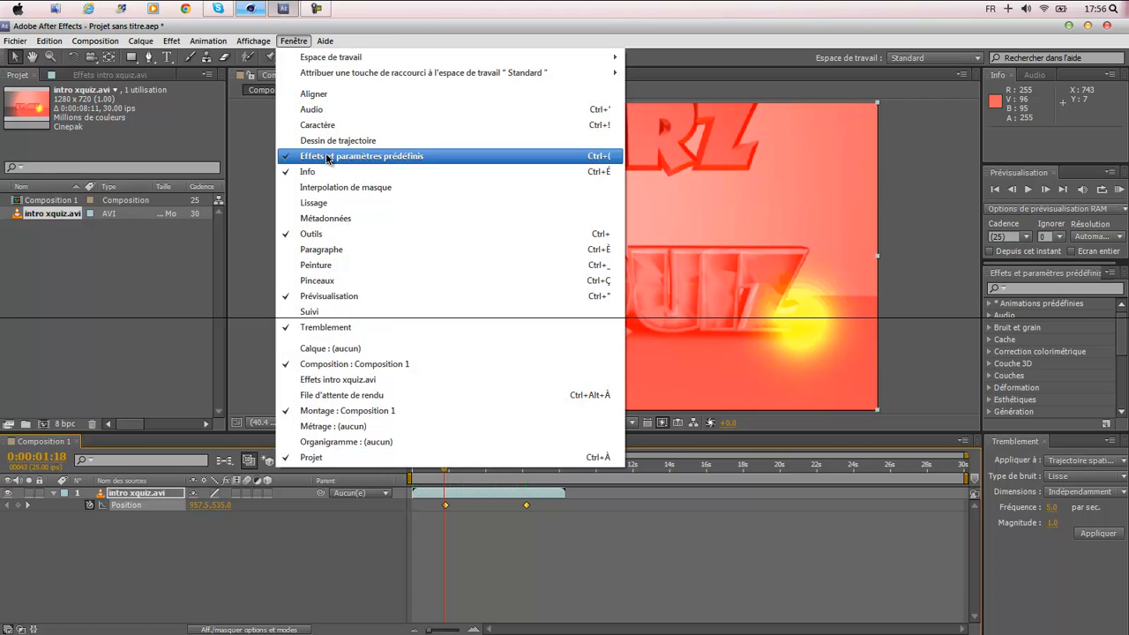
click(283, 330)
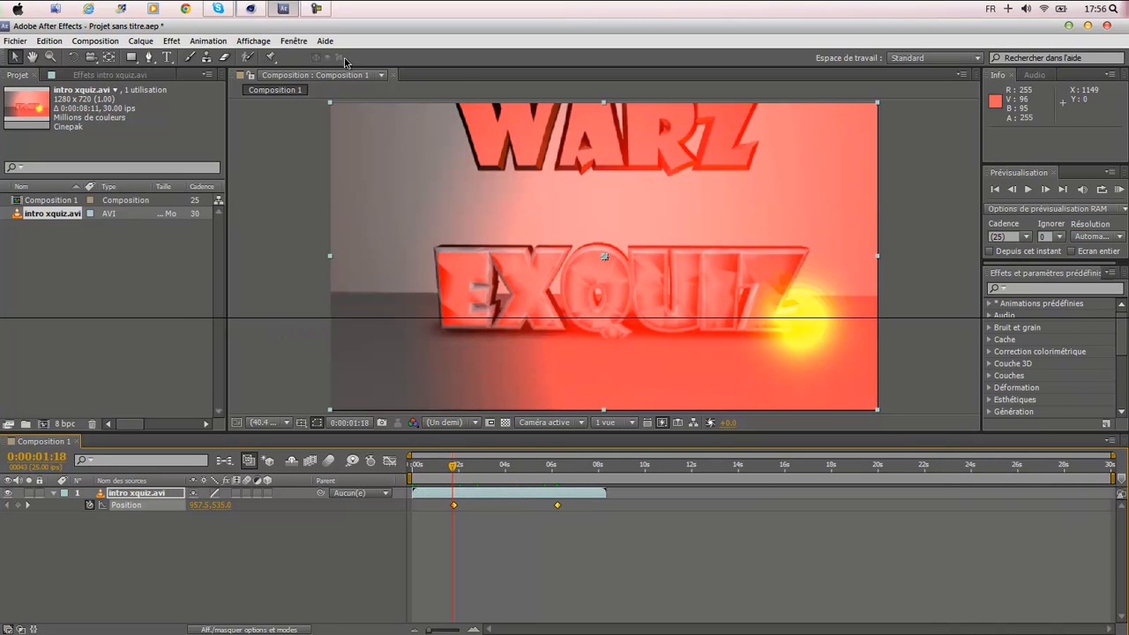
click(294, 41)
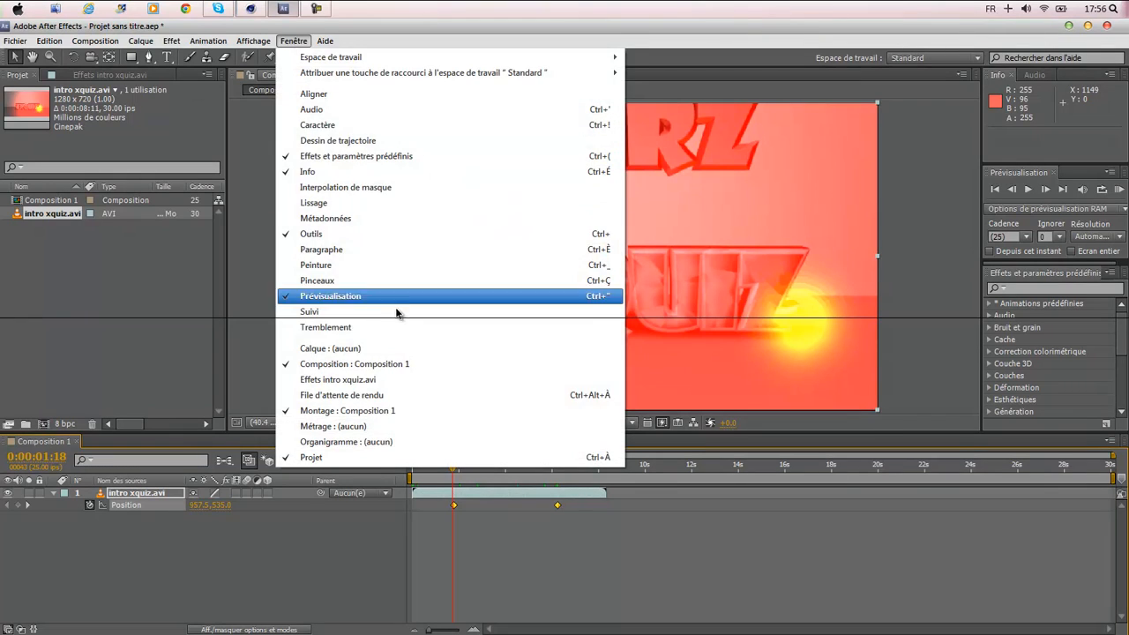
click(388, 328)
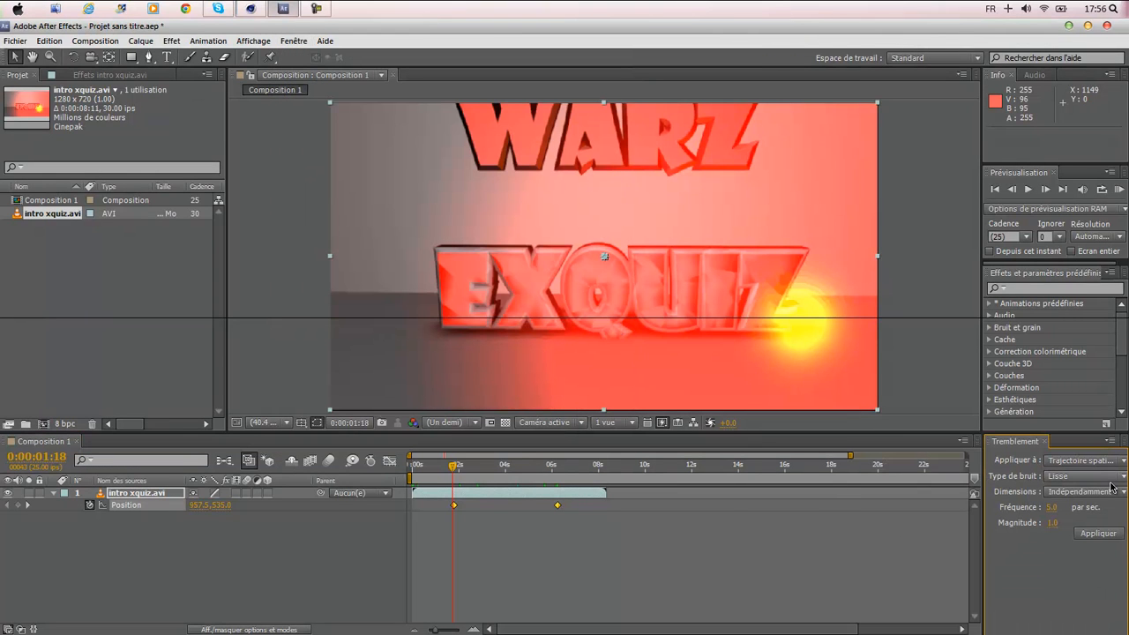
- Configure the Tremblement to apply to the spatial path with Non lissé noise, keeping the dimensions set to Indépendamment
click(1070, 461)
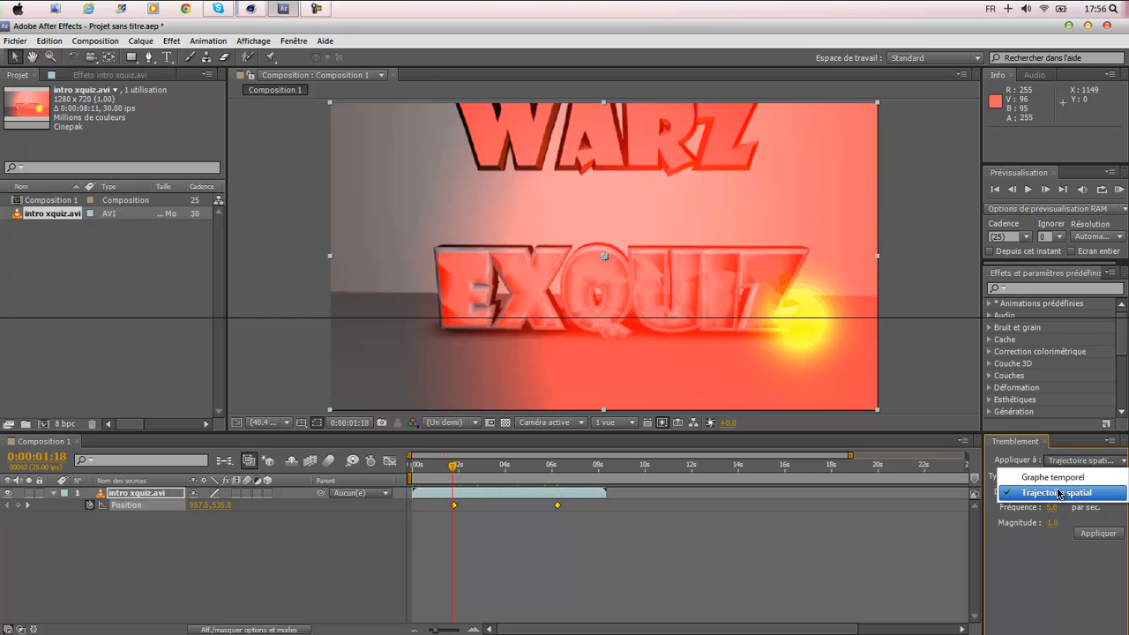
click(1058, 495)
click(1067, 477)
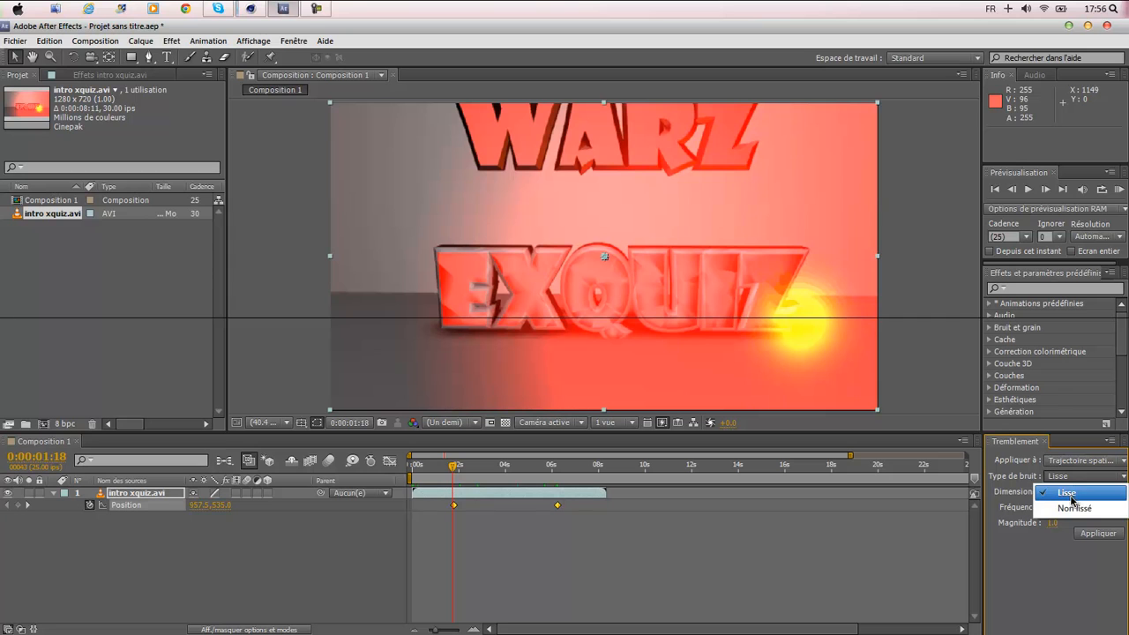
click(1072, 510)
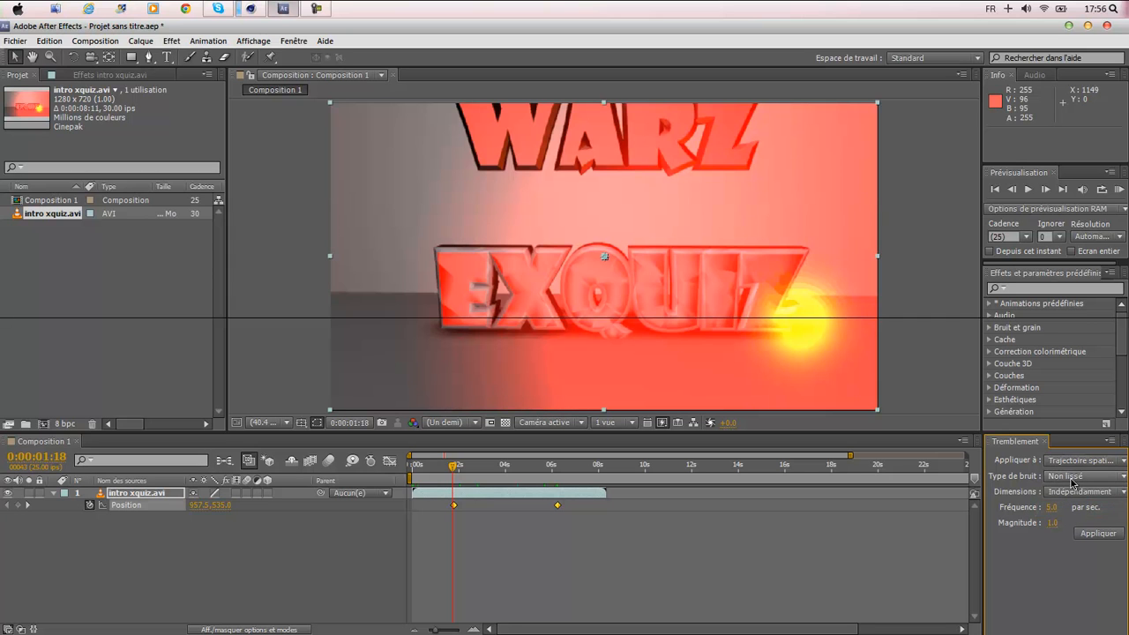
click(1073, 479)
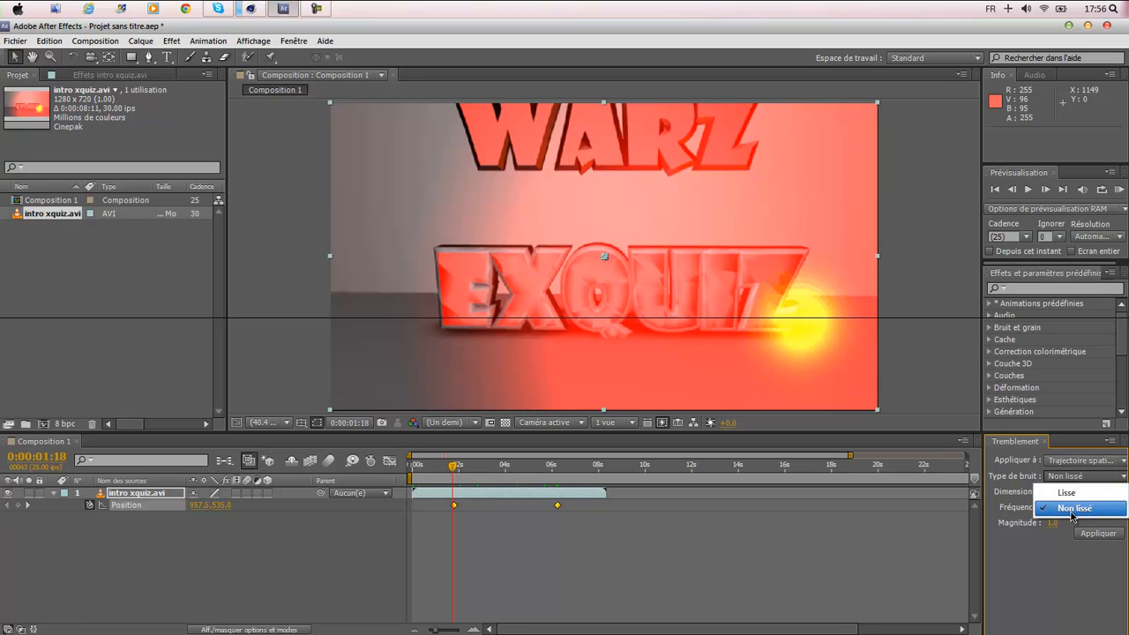
click(1072, 511)
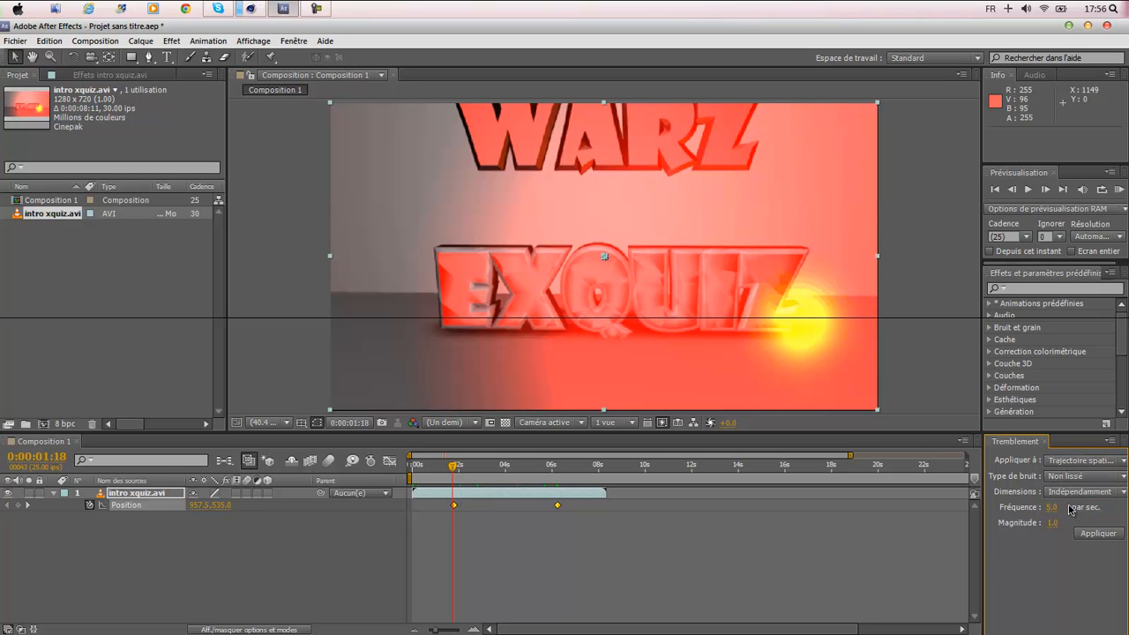
click(1071, 491)
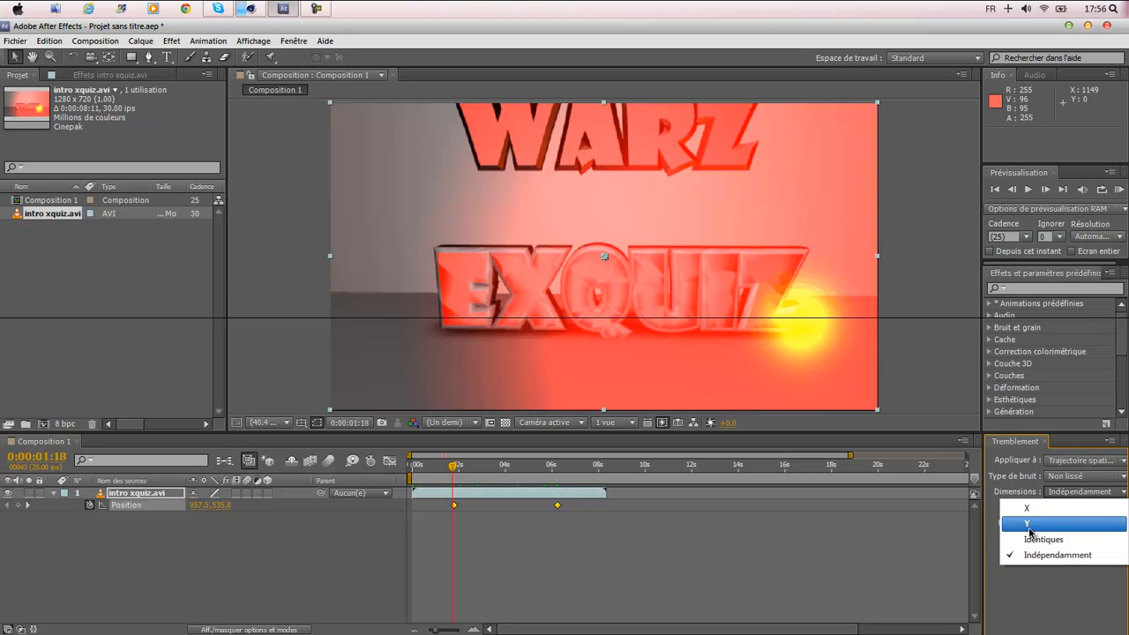
click(1032, 555)
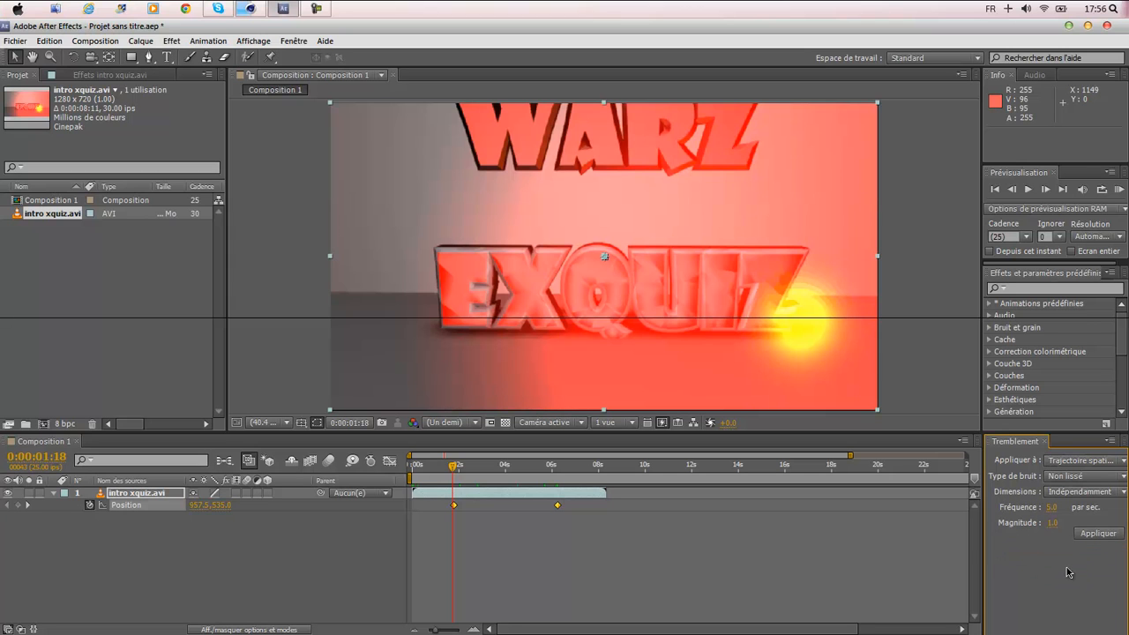
click(1060, 499)
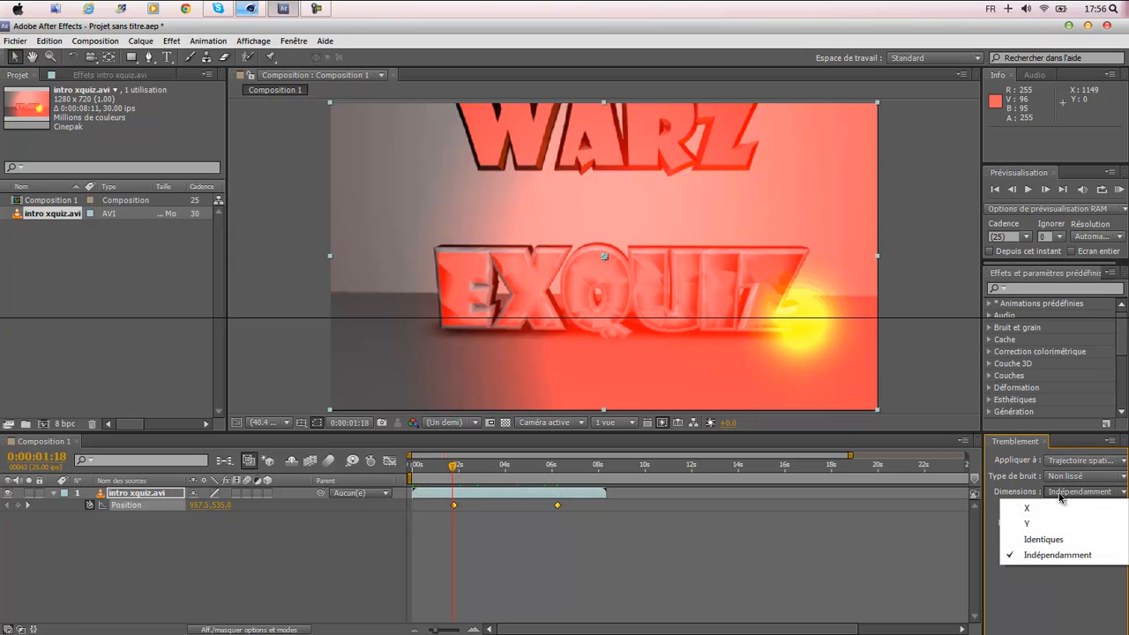
click(1021, 615)
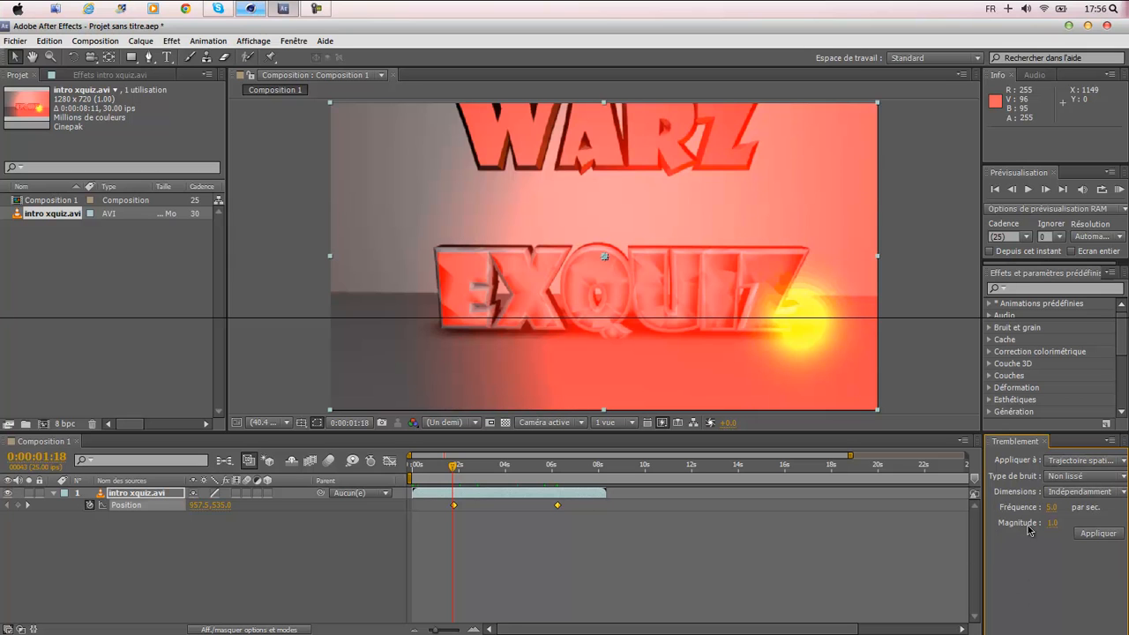
- Set the Tremblement frequency to 1.5 per second and magnitude to 20, and apply it to the selected Position keyframes
click(1051, 509)
text(15)
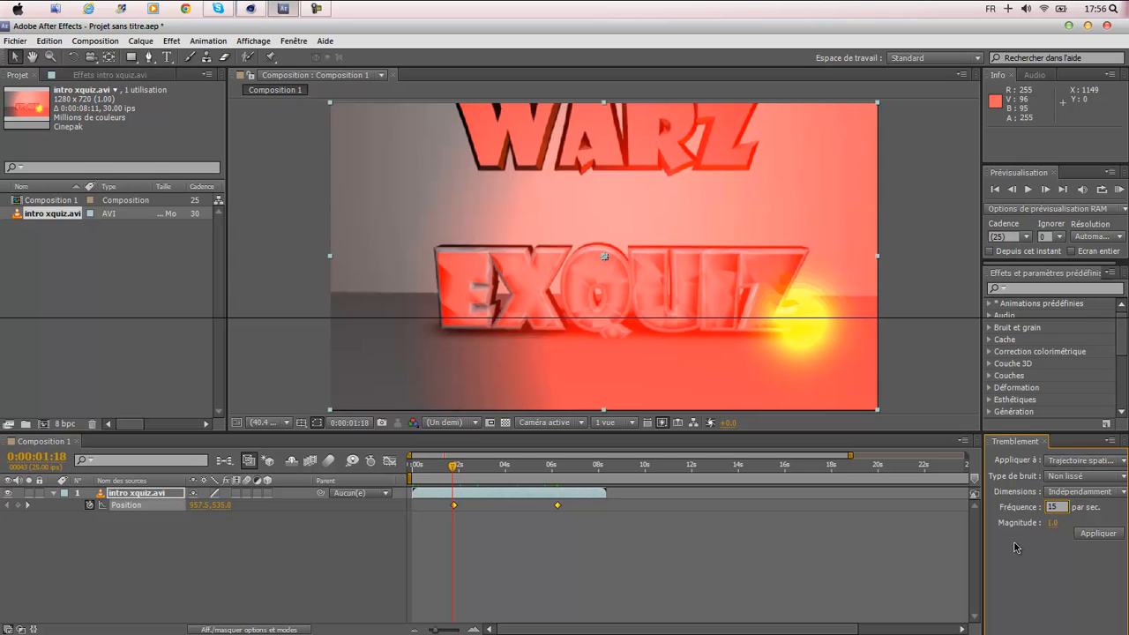
text(.5)
click(1052, 522)
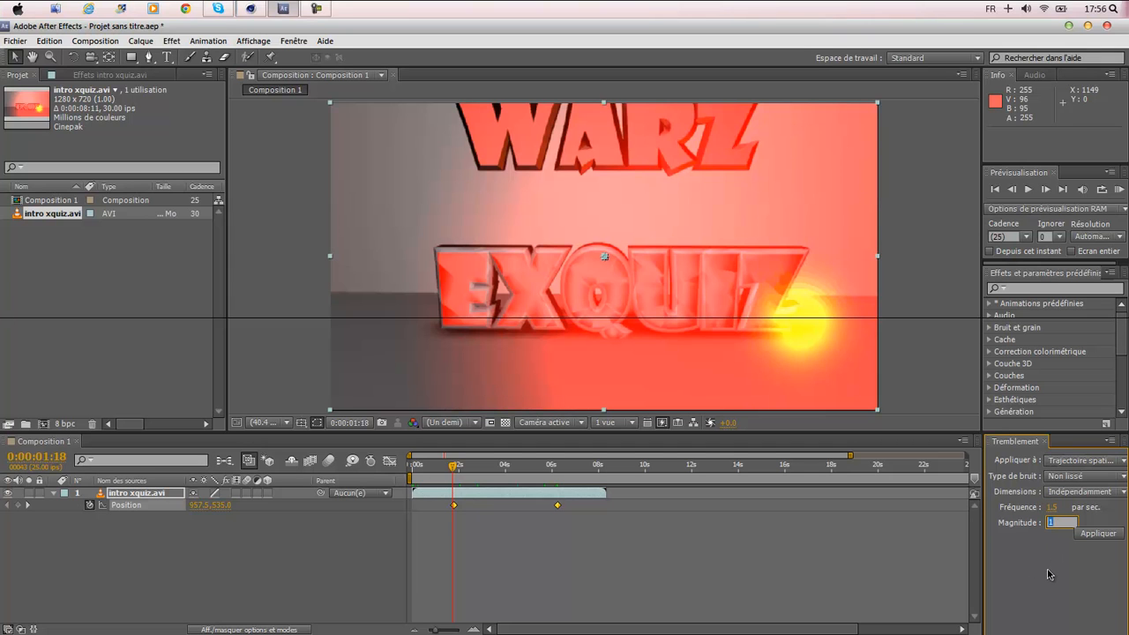
text(20)
key(Return)
click(1094, 533)
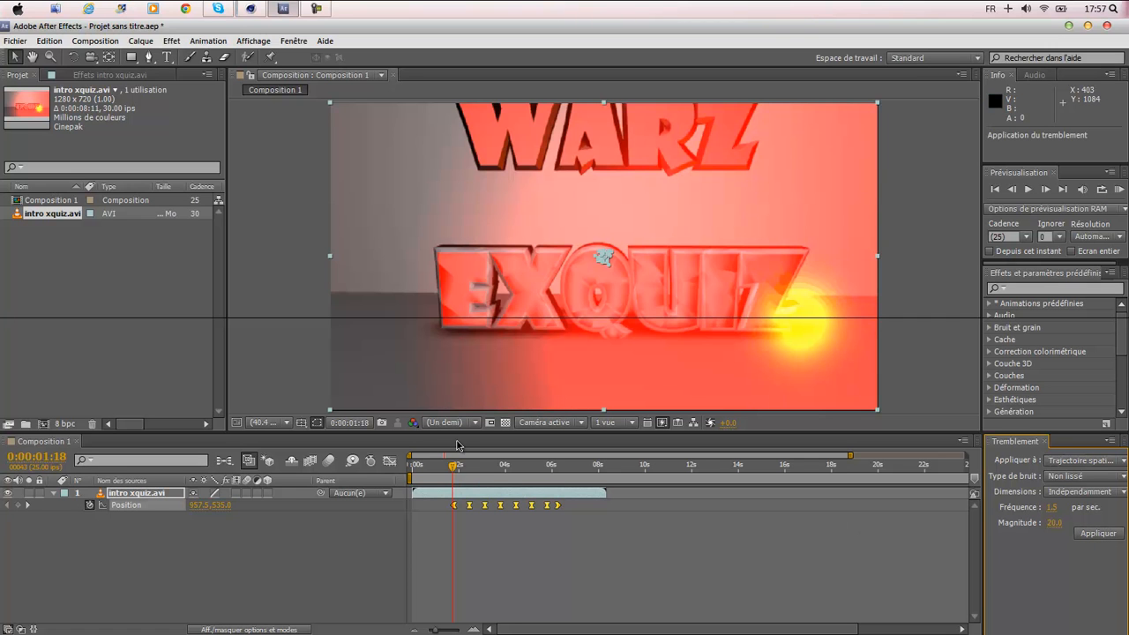
- Scrub through the wiggled section to 0:00:06:01 to examine the layer's shake and the frame edges
drag(453, 466, 491, 466)
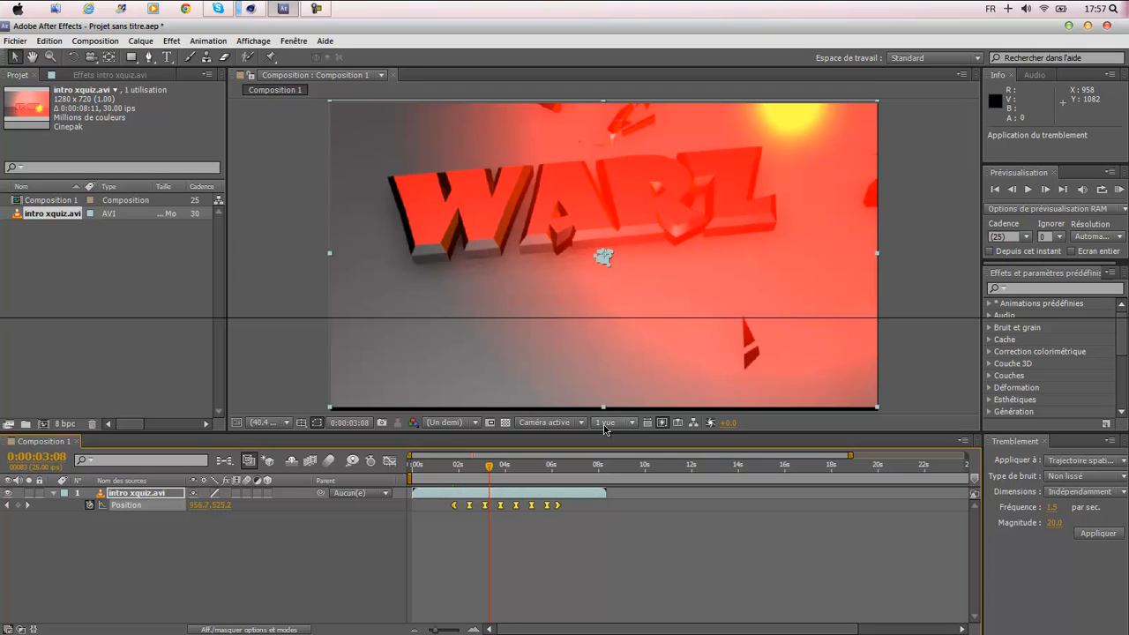
drag(497, 467, 551, 464)
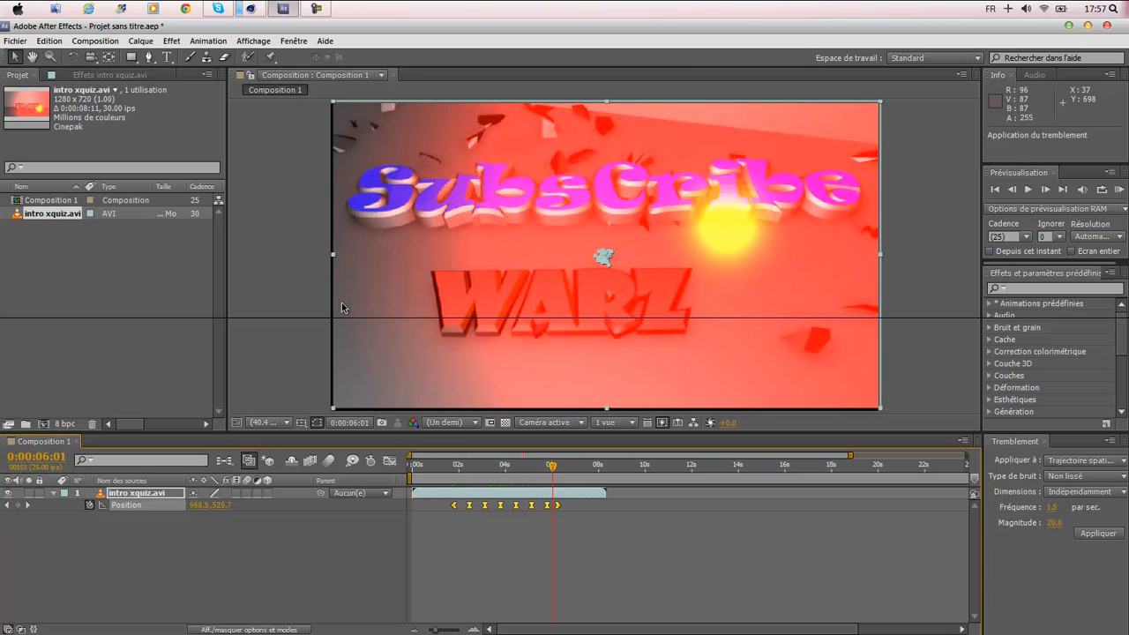
- Apply the Juxtaposition directionnelle effect from the Esthétiques category to the intro xquiz.avi layer
click(172, 42)
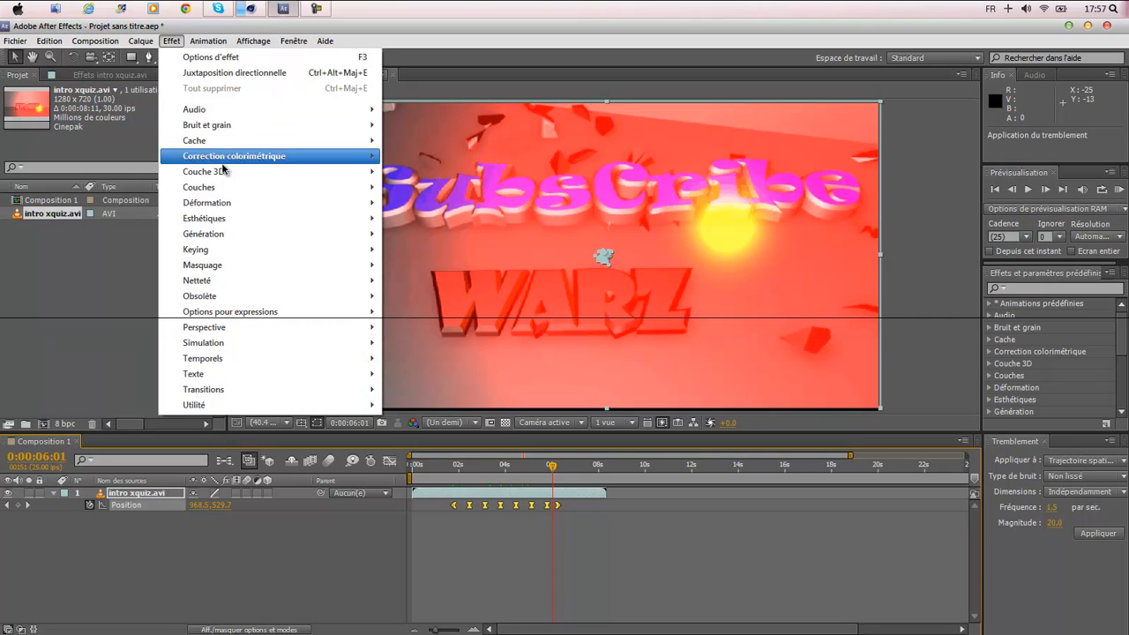
mouse_move(233, 219)
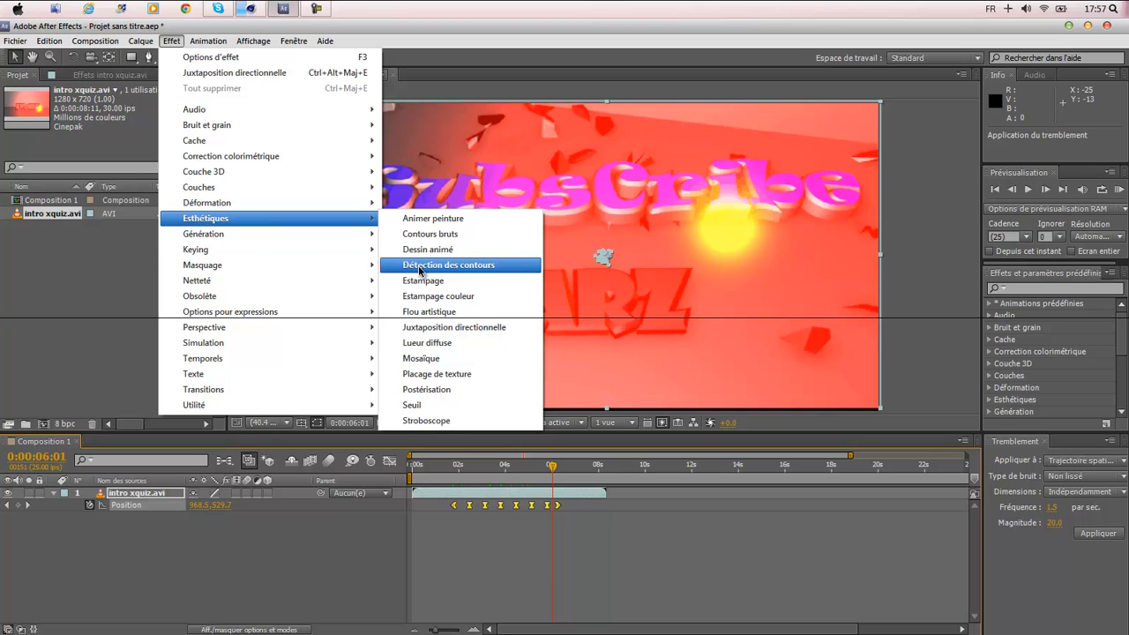
click(464, 328)
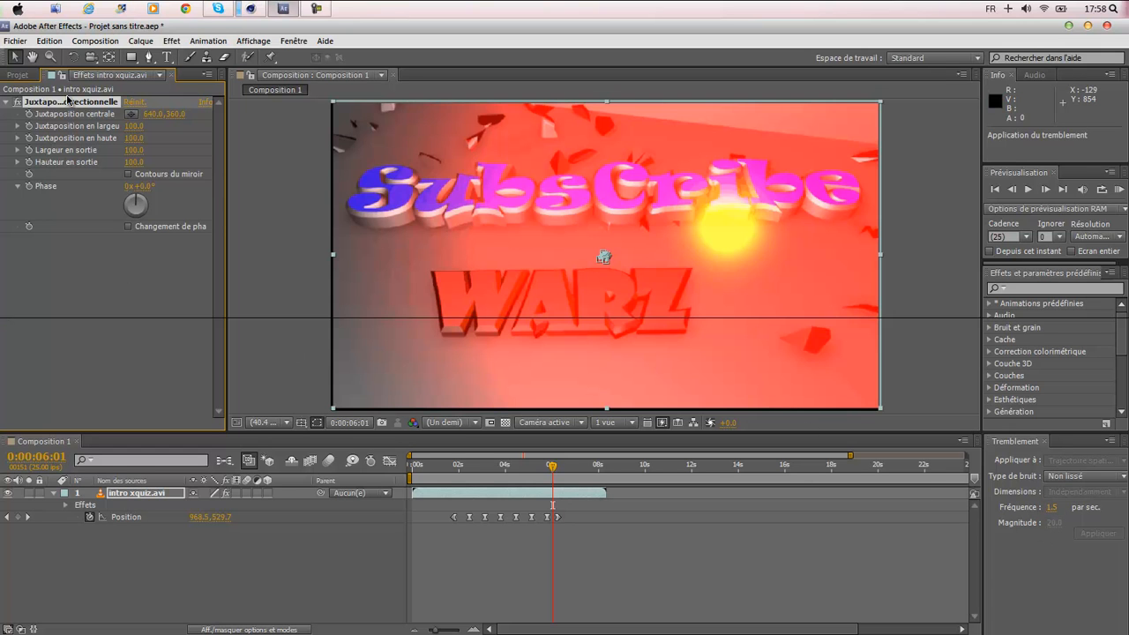
- Set Largeur en sortie to 115 and Hauteur en sortie to 120 with Contours du miroir enabled, and check the edges up to 0:00:07:17
click(134, 150)
text(115)
key(Tab)
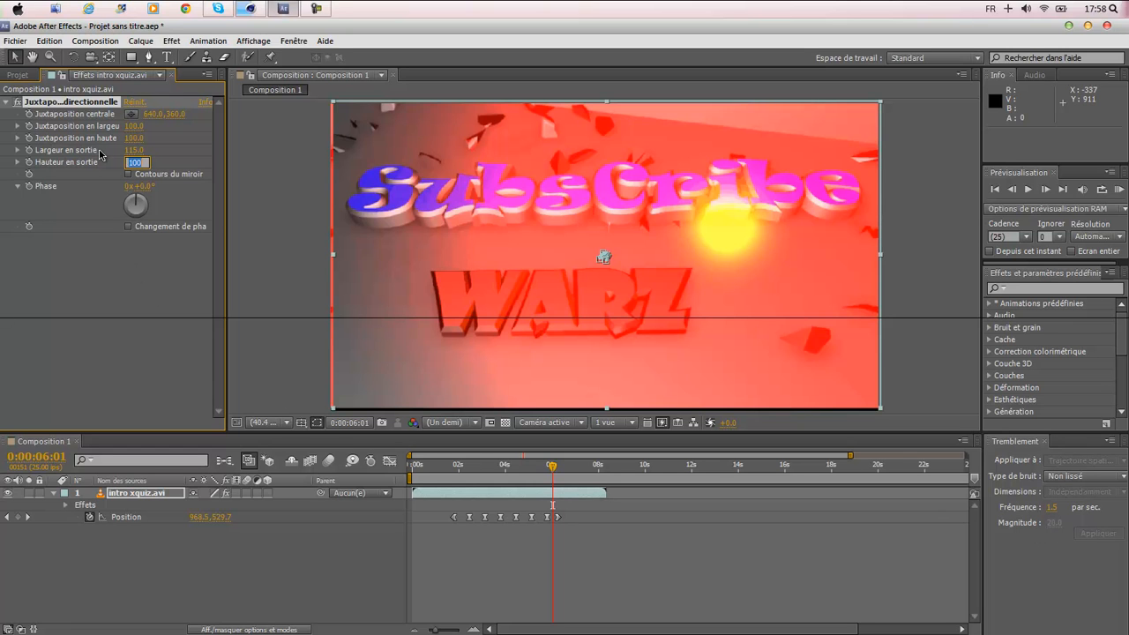
text(2)
text(20)
click(129, 173)
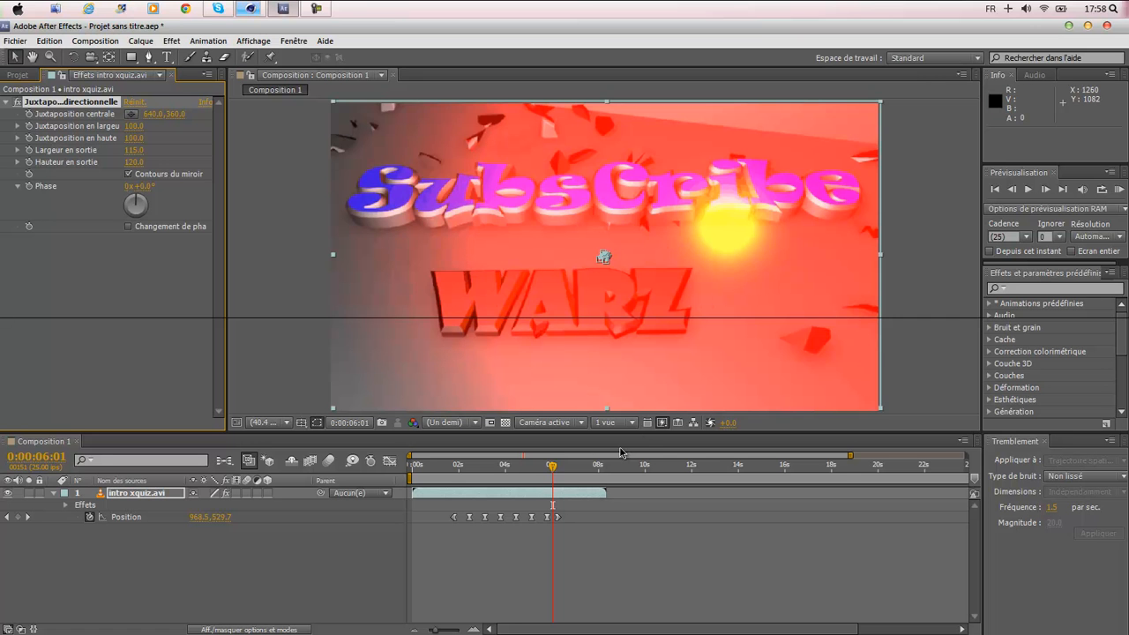
drag(554, 465, 593, 462)
- Switch the Tremblement noise type to Lisse and return it to Non lissé
click(1014, 518)
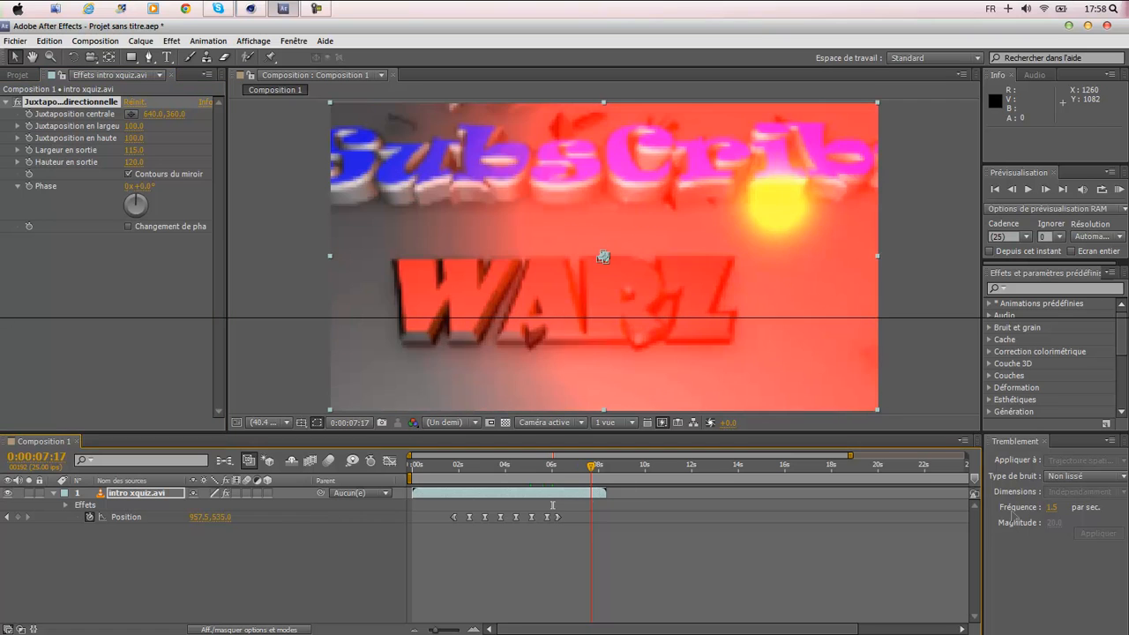
click(1065, 476)
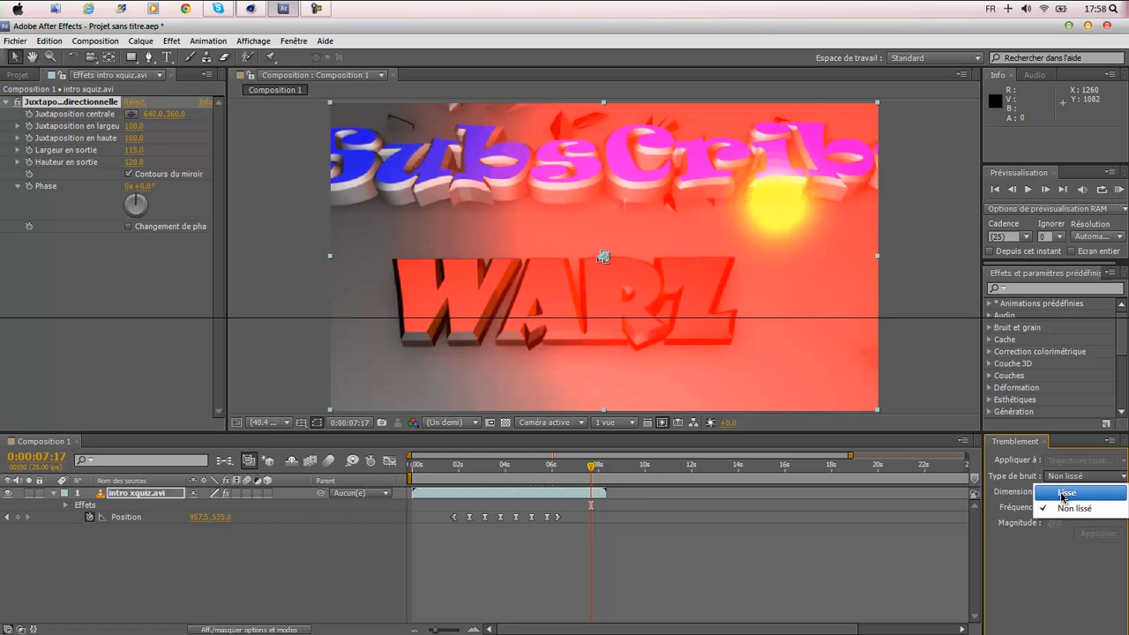
click(1063, 494)
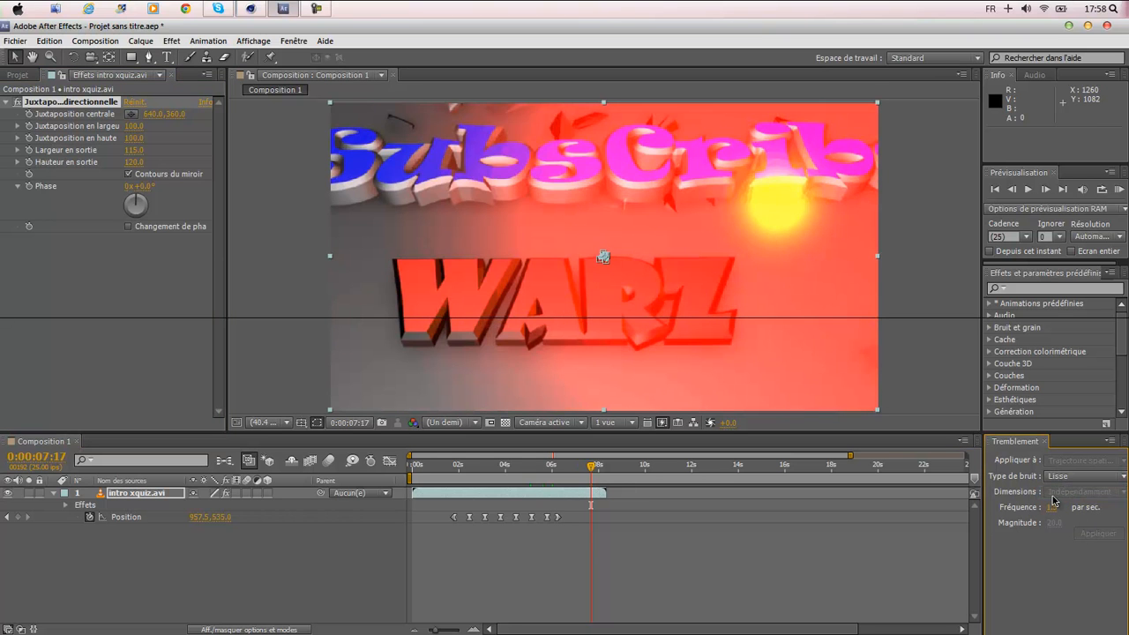
click(1081, 476)
click(1074, 507)
- Scrub back to 0:00:06:00 to examine the mirrored frame edges within the shaken section
drag(598, 465, 552, 472)
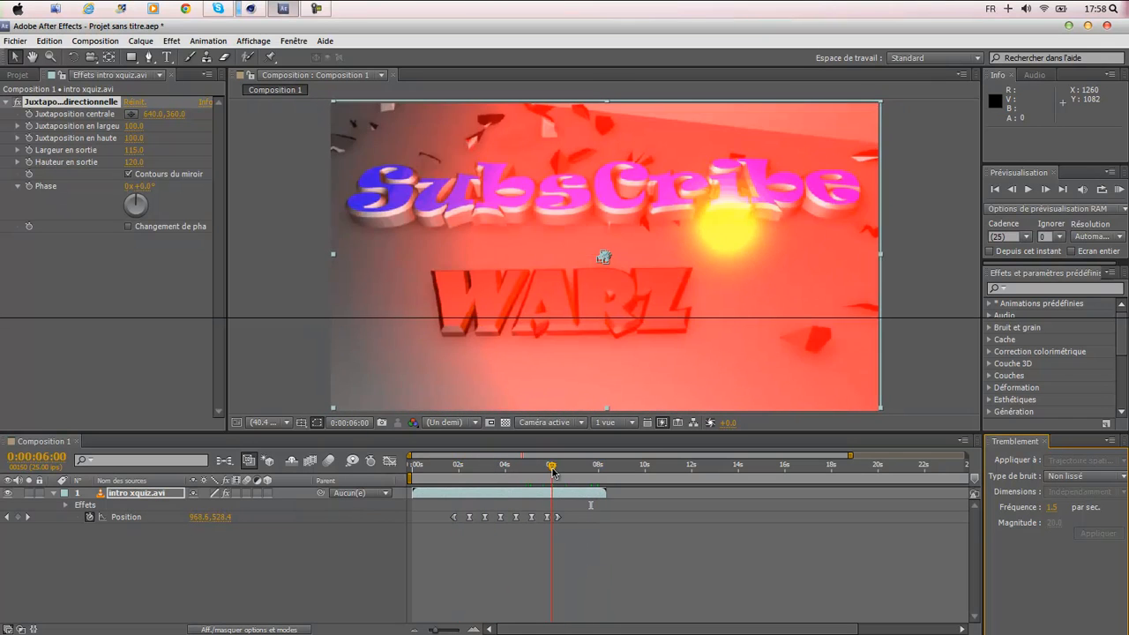
mouse_move(250, 7)
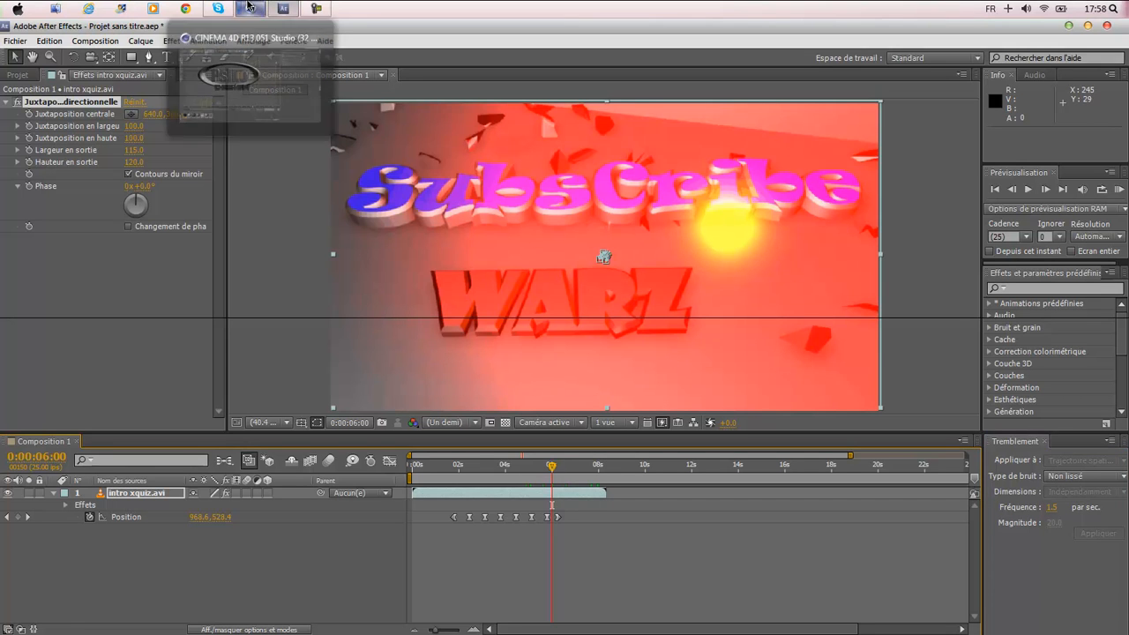